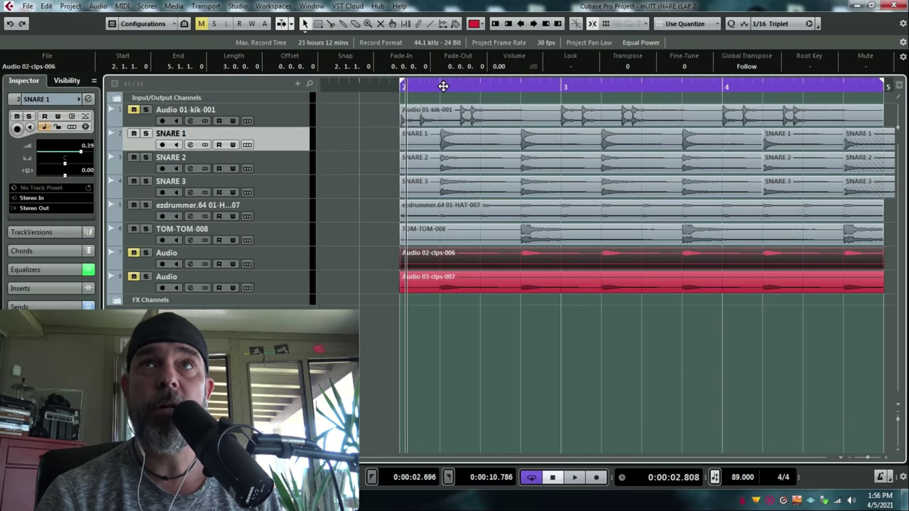
Zoom the arrangement in until bars 2 to 4 of the drum pattern fill the view
{"action": "left_click_drag", "start_coordinate": [443, 86], "coordinate": [470, 113]}
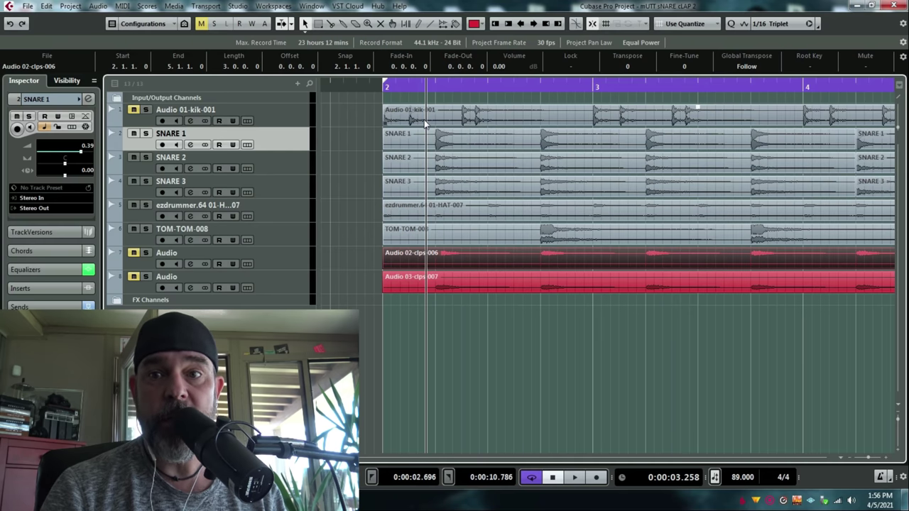
Solo SNARE 1 and audition it alone over the loop twice, zooming out slightly between plays
{"action": "left_click", "coordinate": [146, 132]}
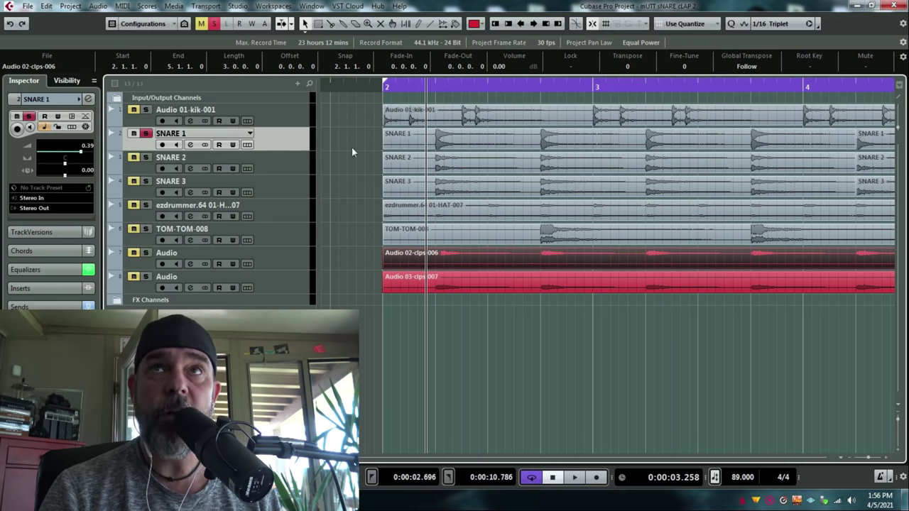
{"action": "key", "text": "space"}
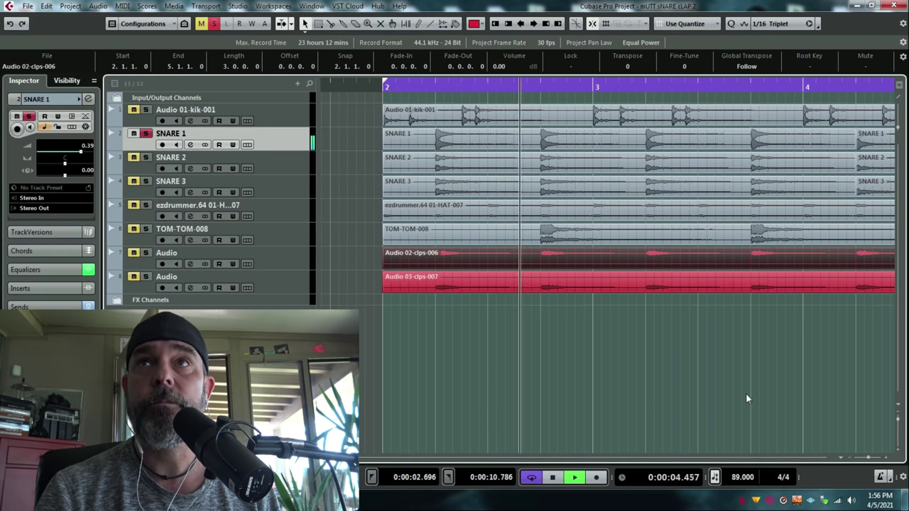
{"action": "key", "text": "space"}
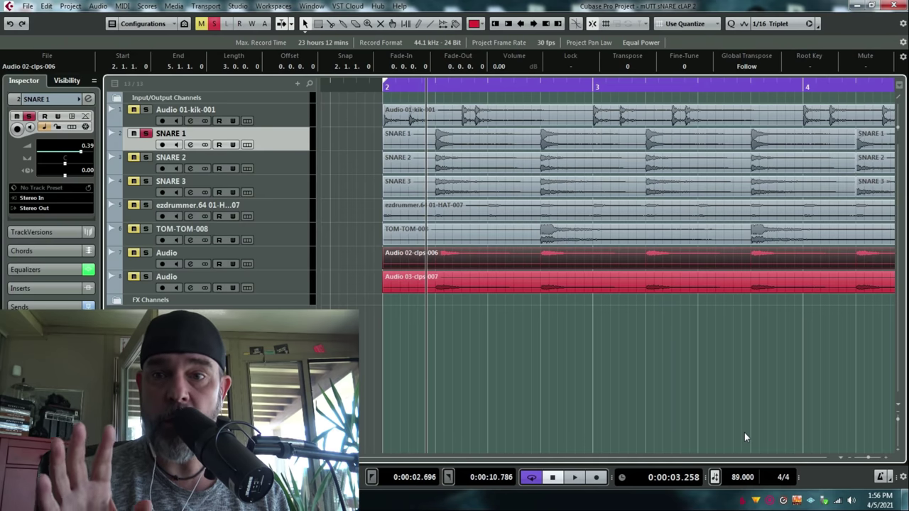
{"action": "key", "text": "g"}
{"action": "key", "text": "space"}
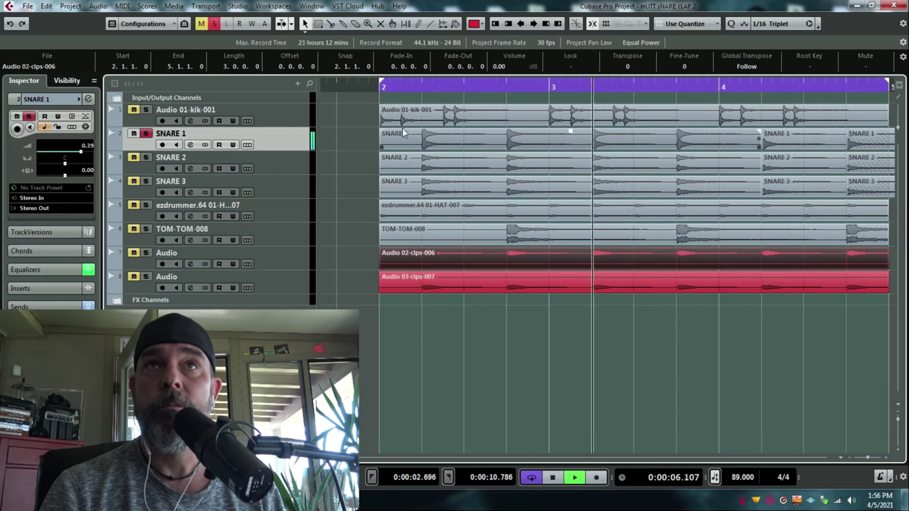
{"action": "key", "text": "space"}
Move the solo from SNARE 1 to SNARE 2 and play the loop to hear it alone
{"action": "left_click", "coordinate": [146, 132]}
{"action": "left_click", "coordinate": [145, 157]}
{"action": "key", "text": "space"}
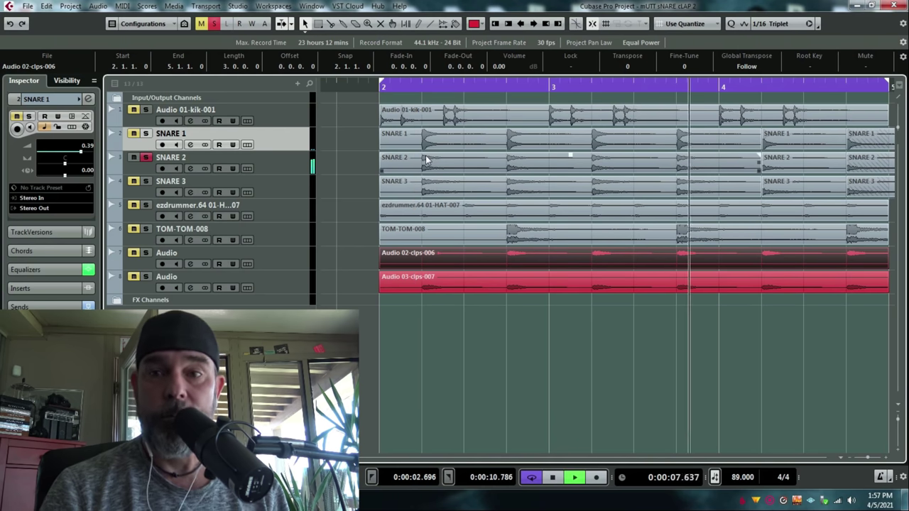
{"action": "key", "text": "space"}
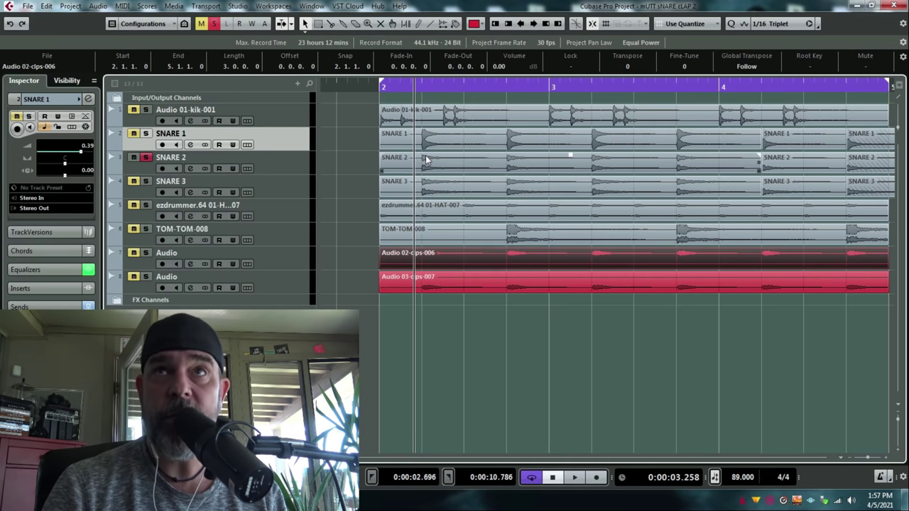
Swap the solo from SNARE 2 to SNARE 3 and audition SNARE 3 alone over the loop
{"action": "key", "text": "space"}
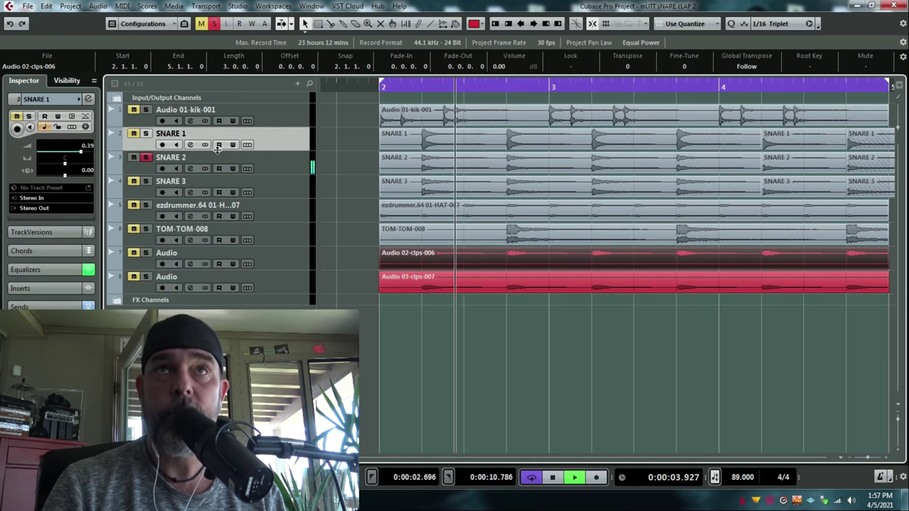
{"action": "key", "text": "space"}
{"action": "left_click", "coordinate": [146, 156]}
{"action": "left_click", "coordinate": [146, 181]}
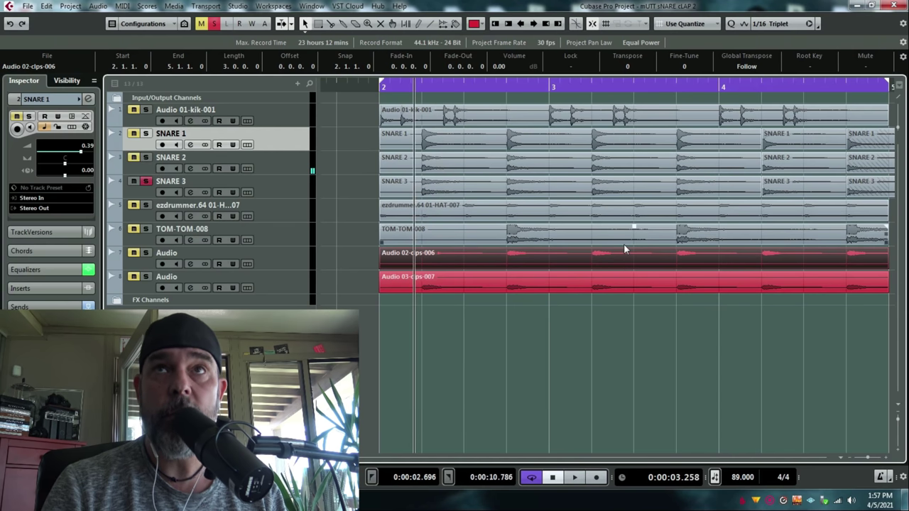
{"action": "key", "text": "space"}
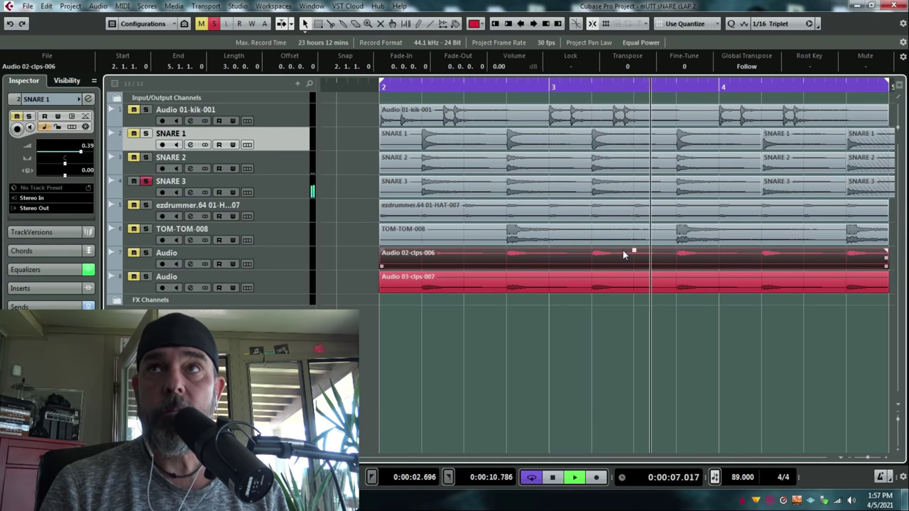
{"action": "key", "text": "space"}
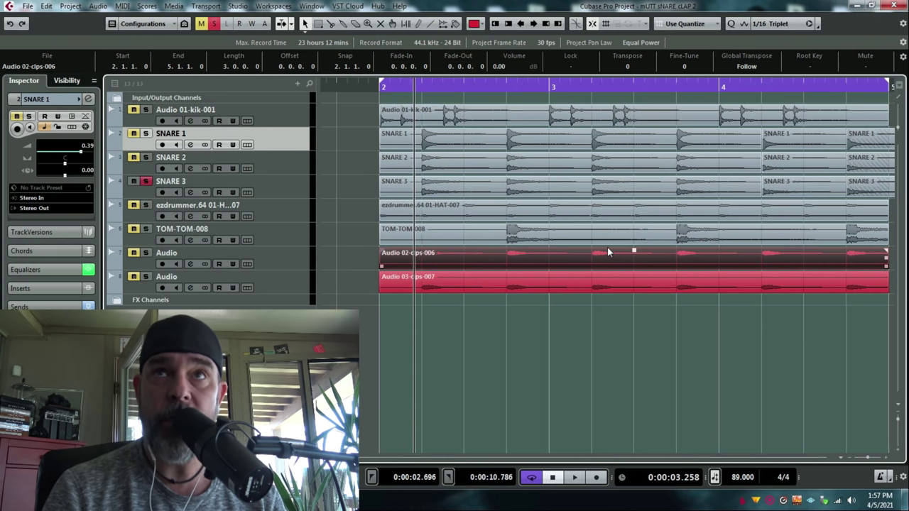
{"action": "key", "text": "space"}
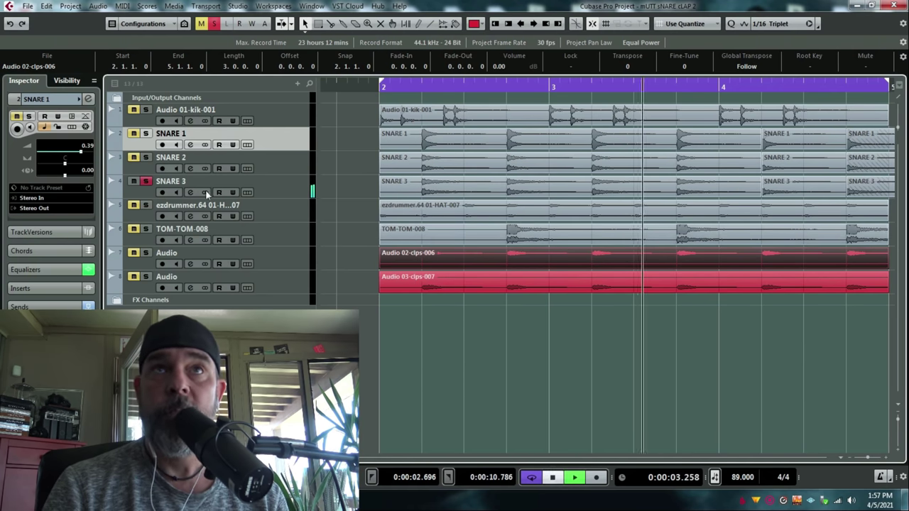
Audition all three snares with kick and hi-hat, then put the playhead back at bar 2
{"action": "key", "text": "space"}
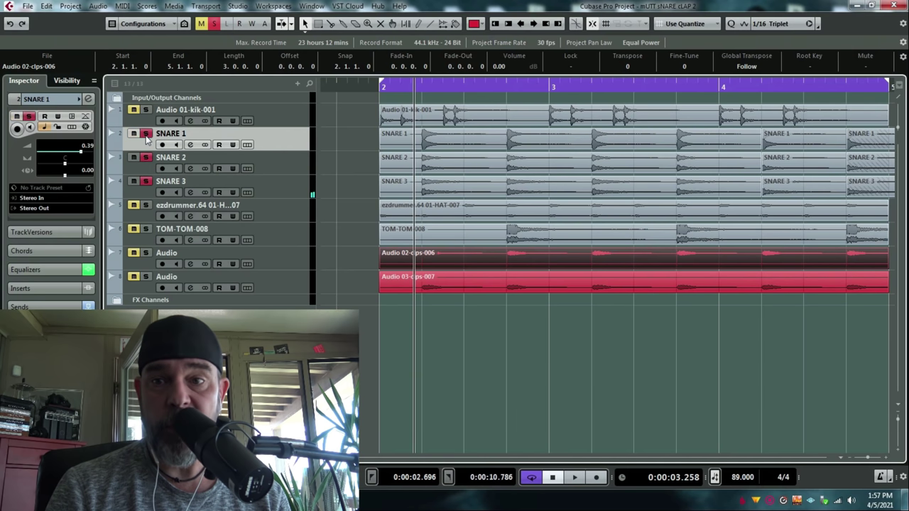
{"action": "key", "text": "space"}
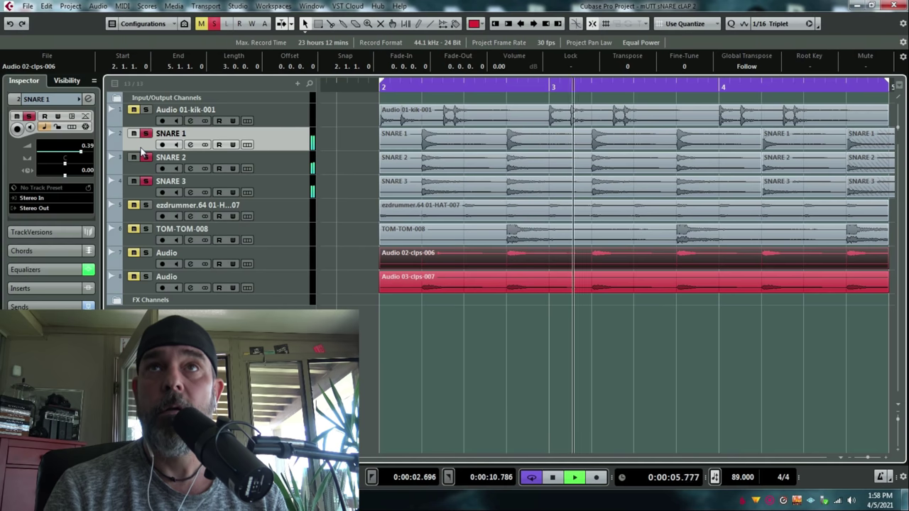
{"action": "key", "text": "space"}
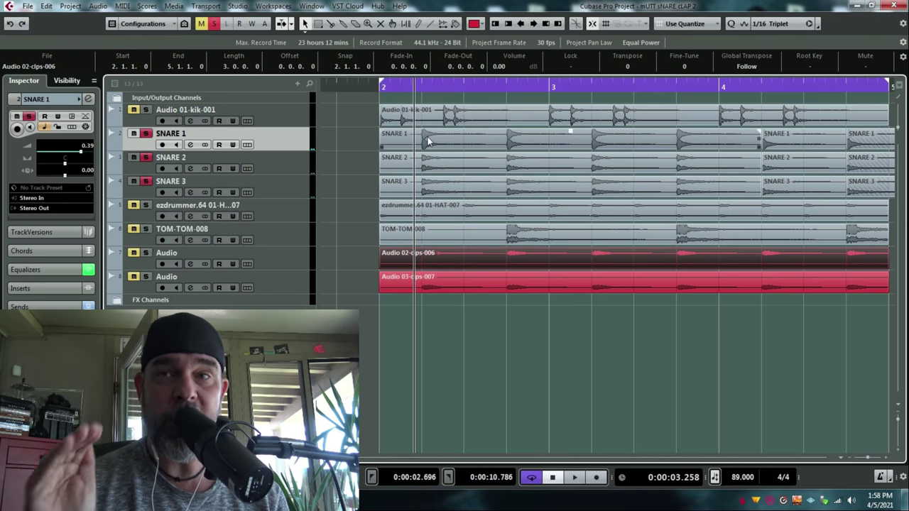
{"action": "left_click", "coordinate": [380, 86]}
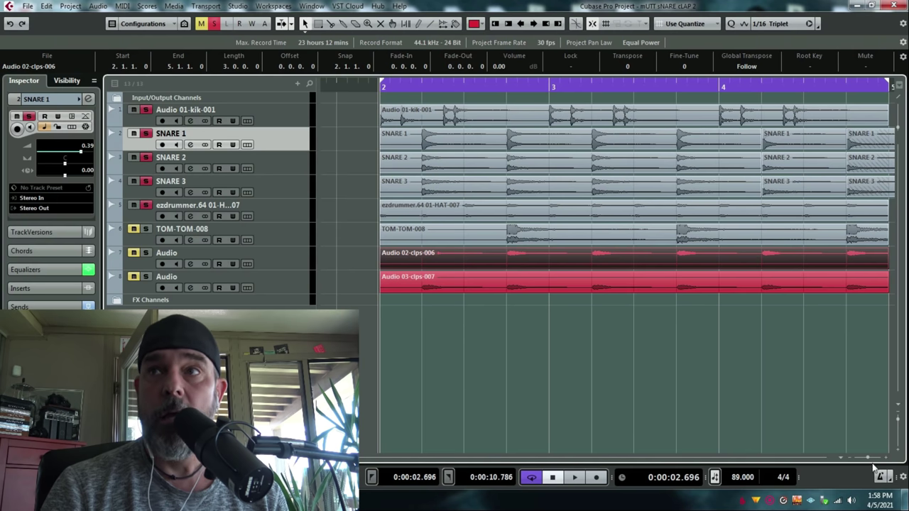
Zoom out to bars 1–6, play the groove, clear all solos and reset the playhead to bar 2
{"action": "left_click_drag", "start_coordinate": [866, 463], "coordinate": [842, 462]}
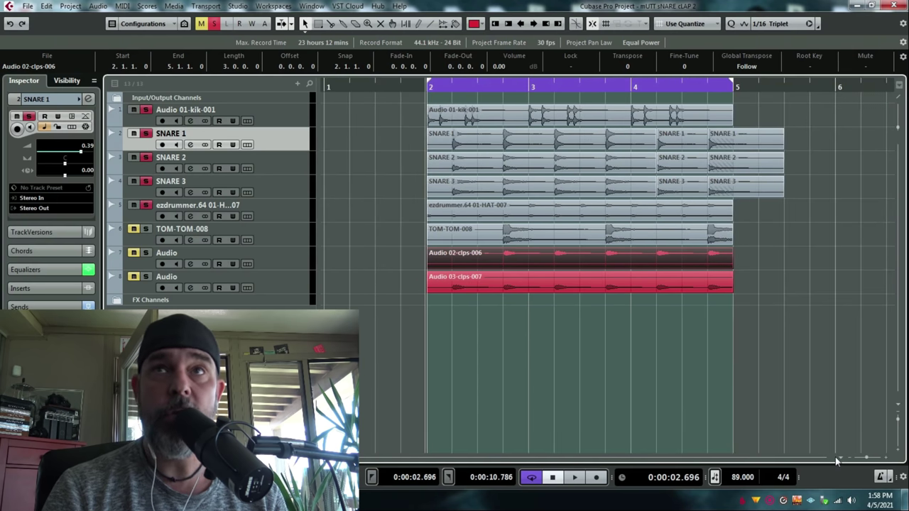
{"action": "scroll", "coordinate": [833, 456], "scroll_direction": "right", "scroll_amount": 2}
{"action": "key", "text": "space"}
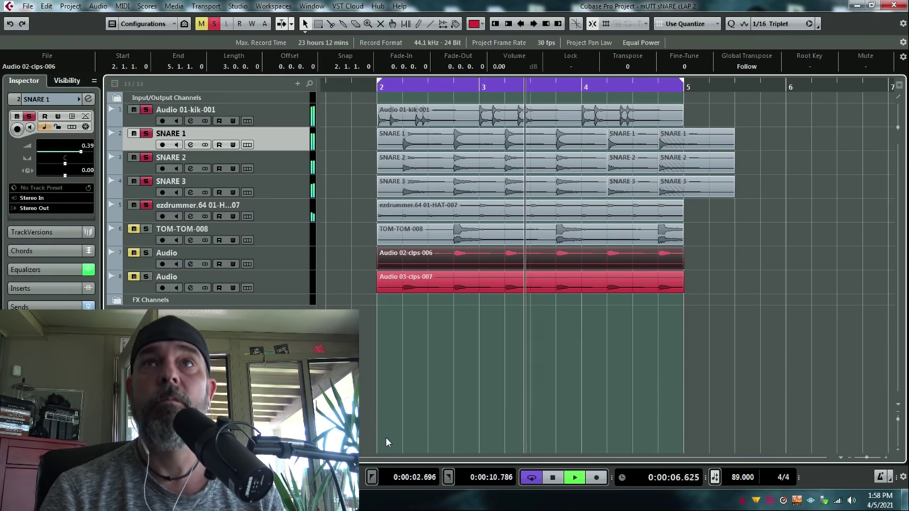
{"action": "key", "text": "space"}
{"action": "left_click", "coordinate": [214, 24]}
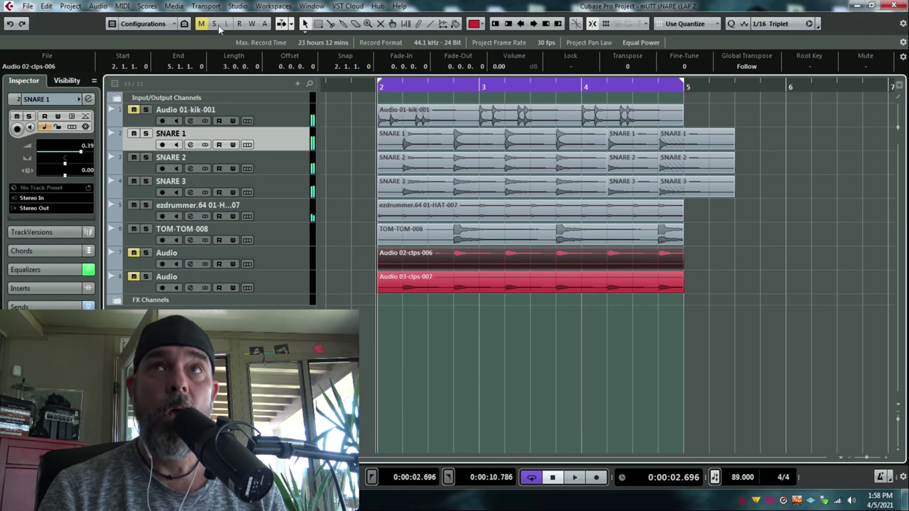
{"action": "left_click", "coordinate": [428, 86]}
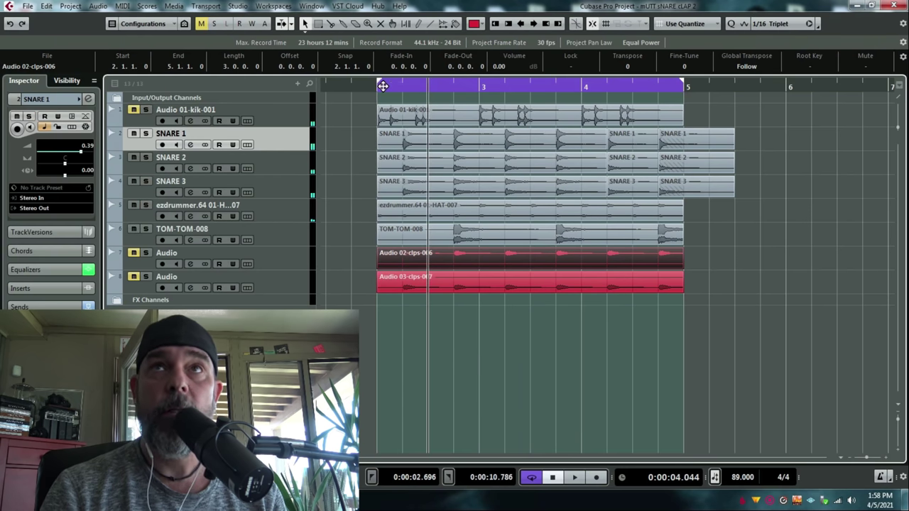
{"action": "left_click", "coordinate": [380, 85]}
Audition TOM-TOM-008 soloed, then unsolo it and unmute the kick track
{"action": "left_click", "coordinate": [145, 228]}
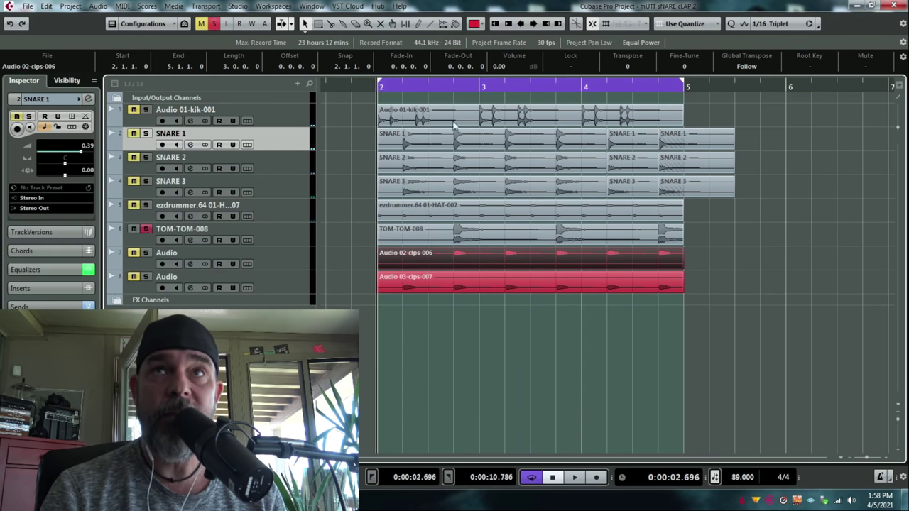
{"action": "left_click", "coordinate": [449, 88]}
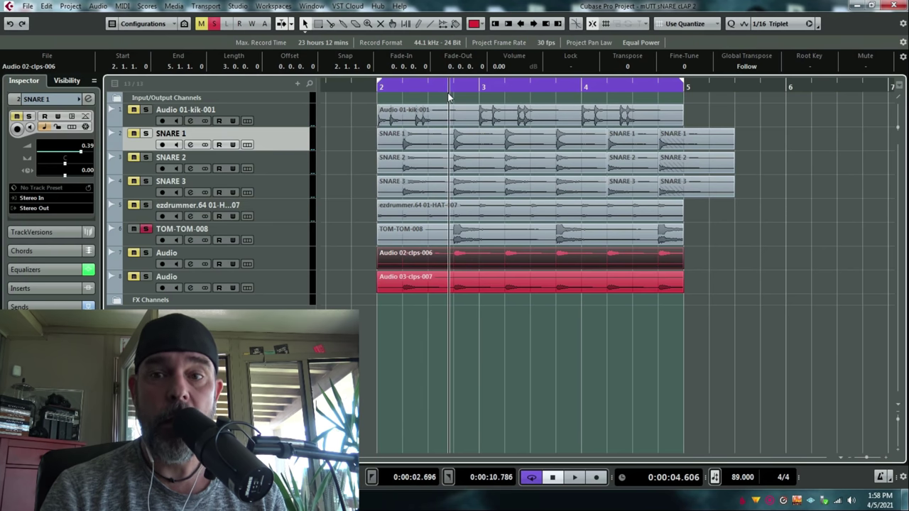
{"action": "key", "text": "space"}
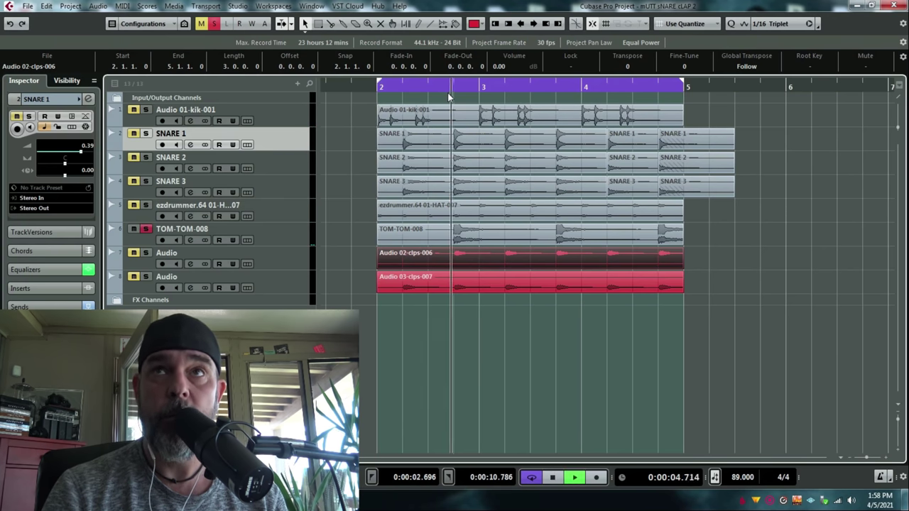
{"action": "left_click", "coordinate": [145, 229]}
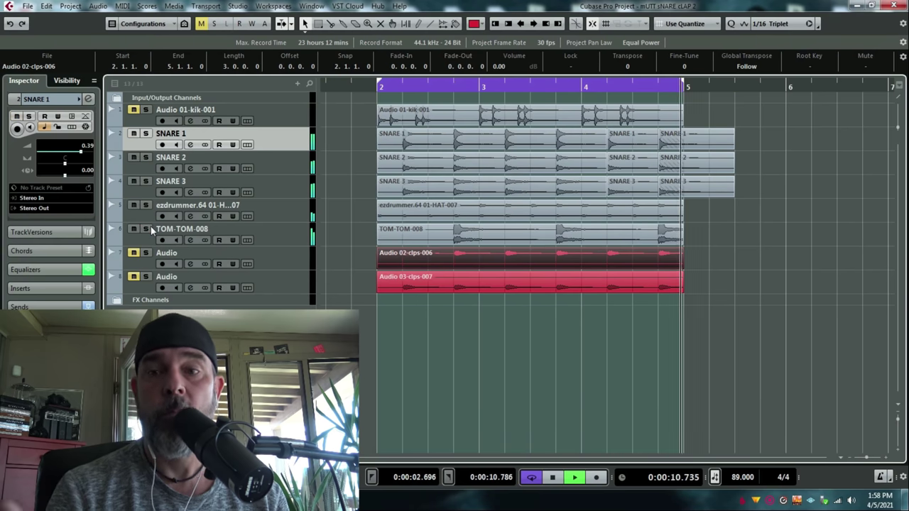
{"action": "left_click", "coordinate": [138, 110]}
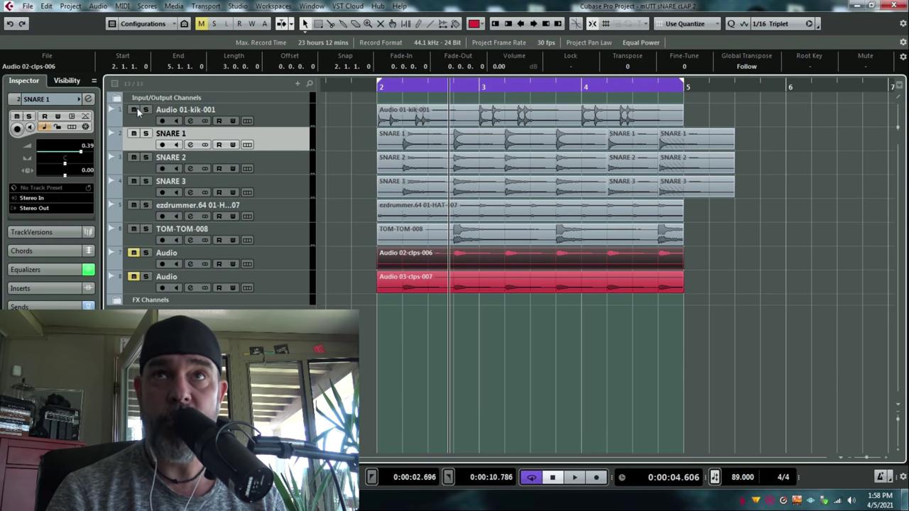
Solo both clap tracks, audition them alone from the left locator, then unsolo them
{"action": "left_click", "coordinate": [377, 87]}
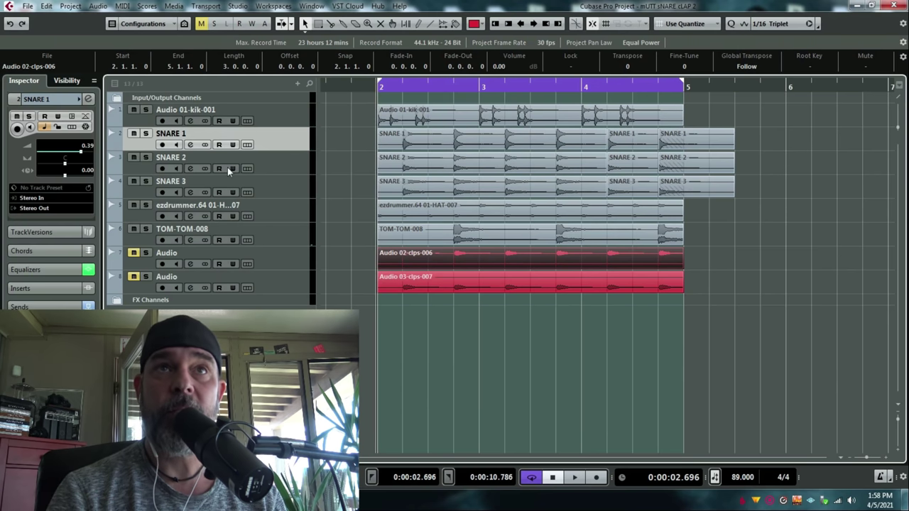
{"action": "left_click", "coordinate": [146, 254]}
{"action": "left_click", "coordinate": [145, 276]}
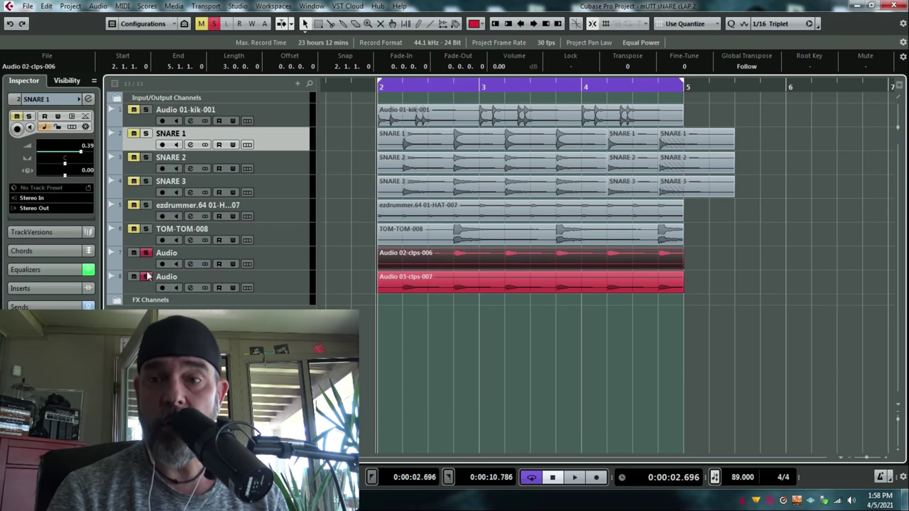
{"action": "key", "text": "space"}
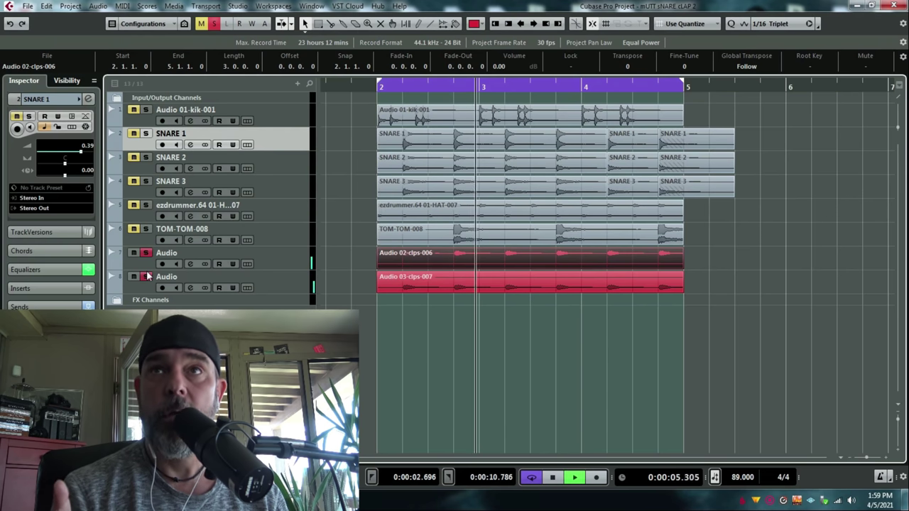
{"action": "key", "text": "space"}
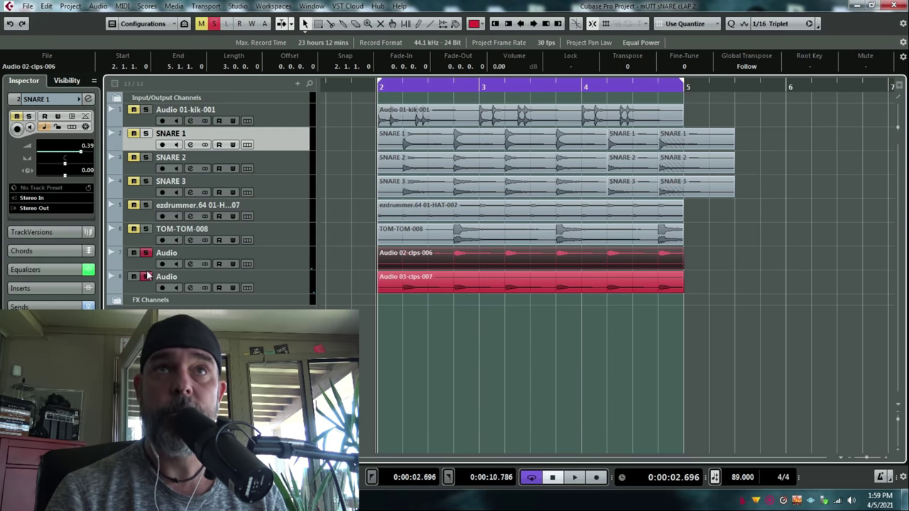
{"action": "left_click", "coordinate": [146, 276]}
{"action": "left_click", "coordinate": [146, 254]}
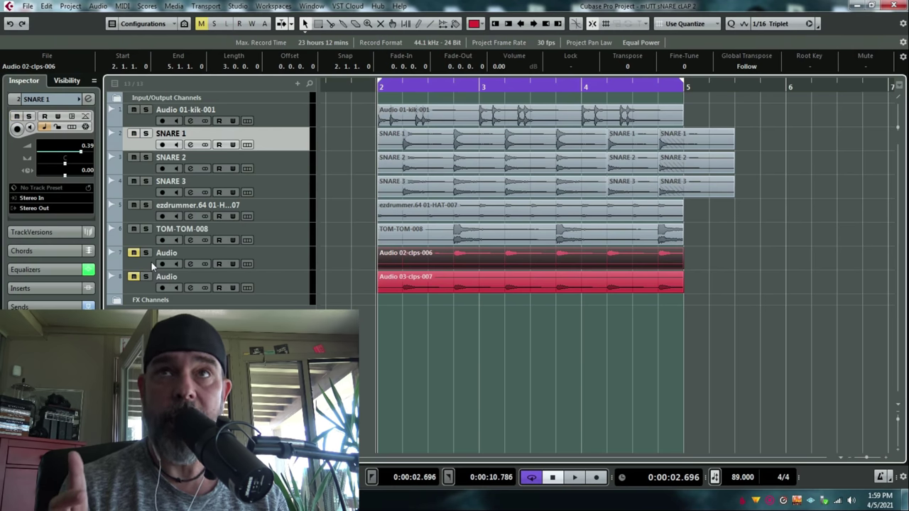
Unmute both clap tracks, play the groove with claps, select both clap events and open the MixConsole
{"action": "key", "text": "space"}
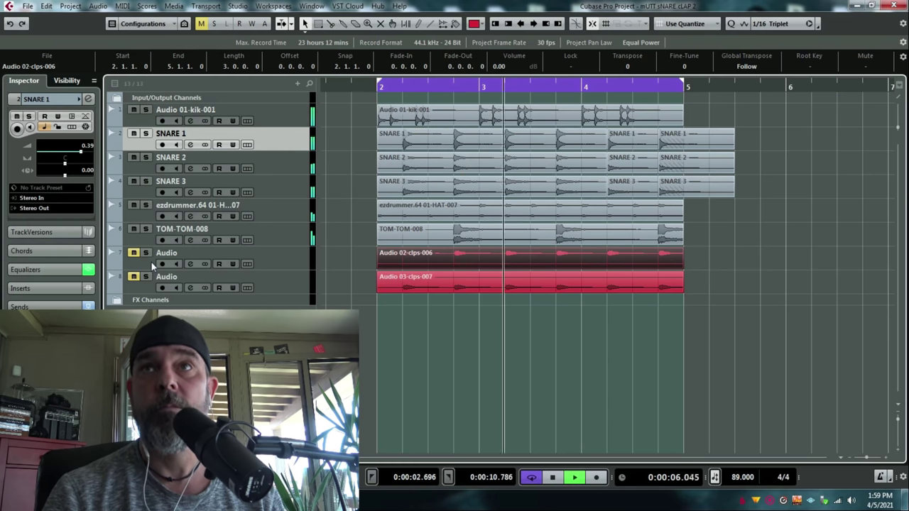
{"action": "key", "text": "space"}
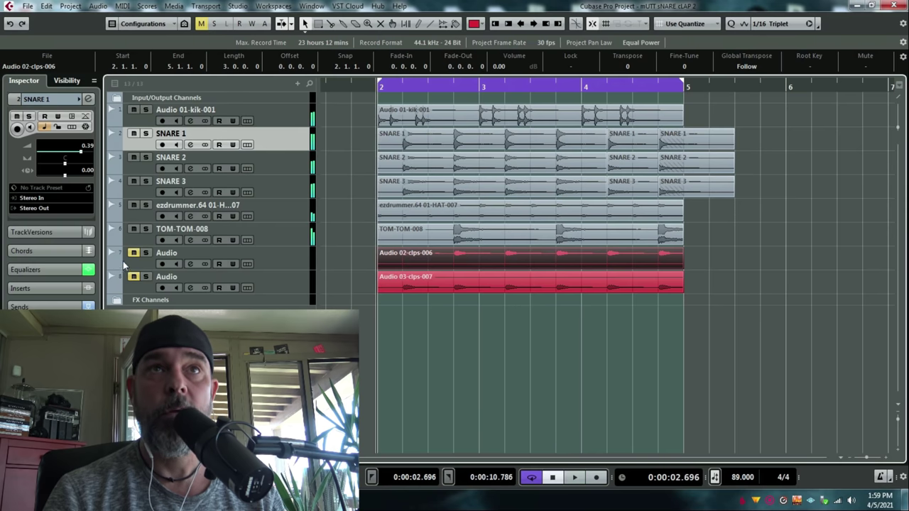
{"action": "left_click", "coordinate": [134, 252]}
{"action": "left_click", "coordinate": [133, 276]}
{"action": "key", "text": "space"}
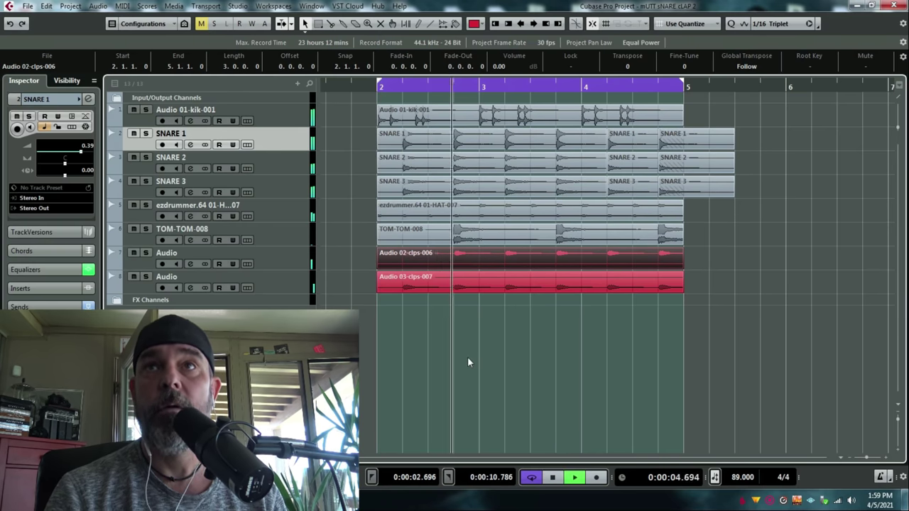
{"action": "left_click_drag", "start_coordinate": [467, 356], "coordinate": [469, 260]}
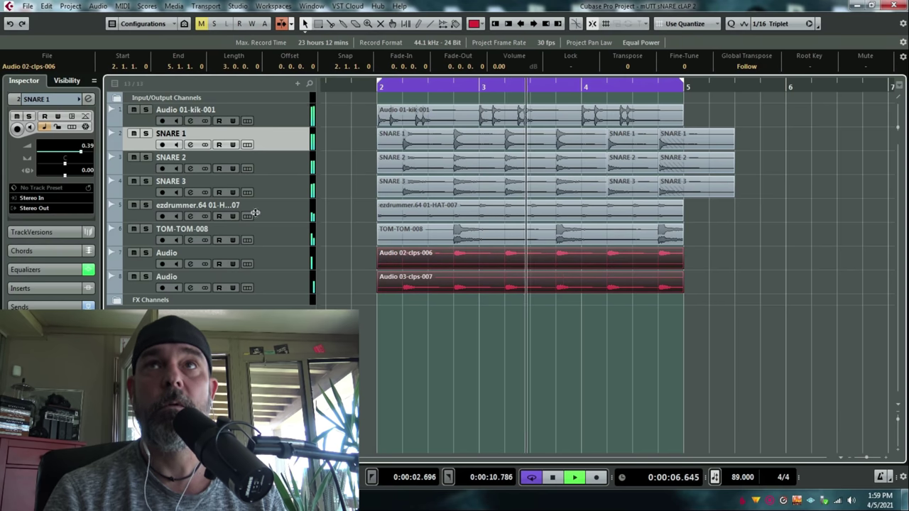
{"action": "key", "text": "F3"}
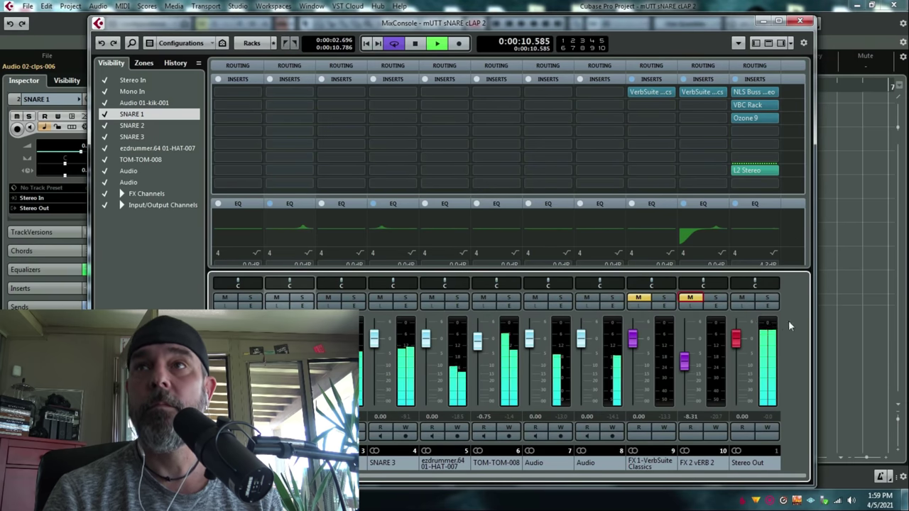
Close the MixConsole, stop playback at bar 2 and select the first clap track's events
{"action": "key", "text": "F3"}
{"action": "key", "text": "space"}
{"action": "left_click", "coordinate": [513, 256]}
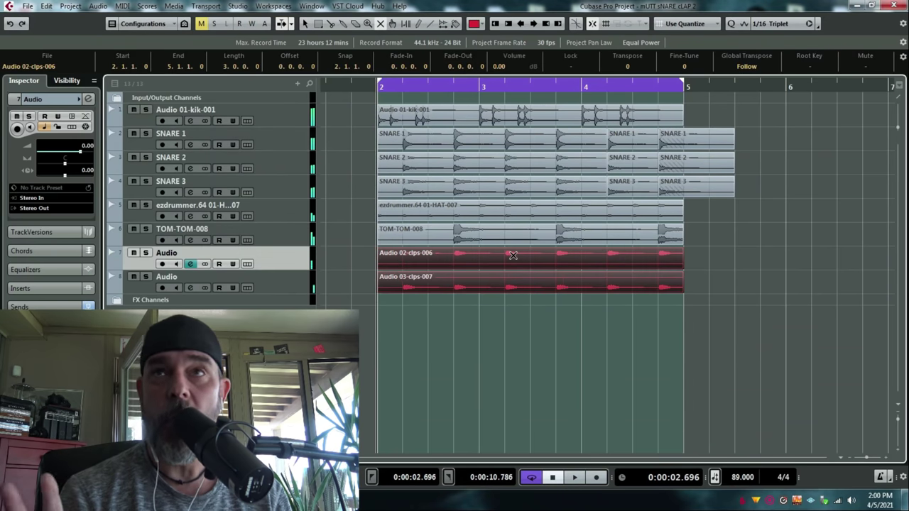
{"action": "left_click", "coordinate": [305, 25]}
{"action": "key", "text": "space"}
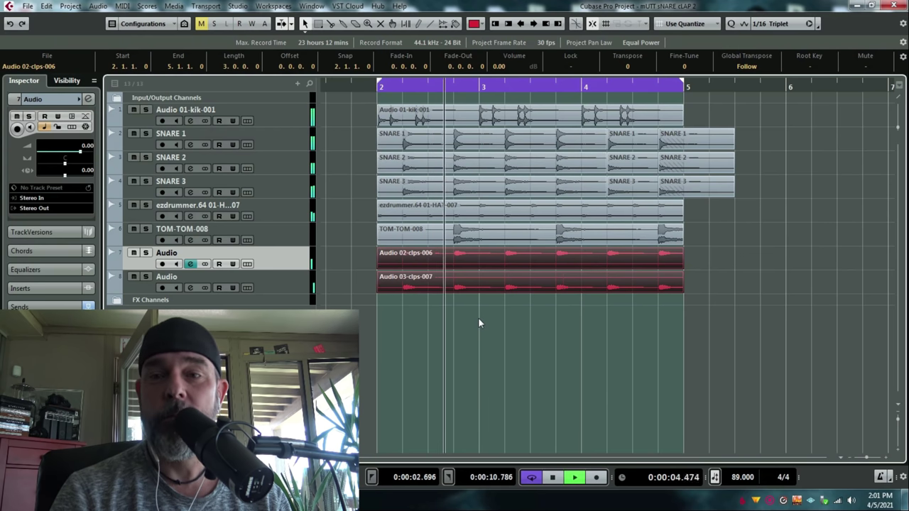
{"action": "key", "text": "space"}
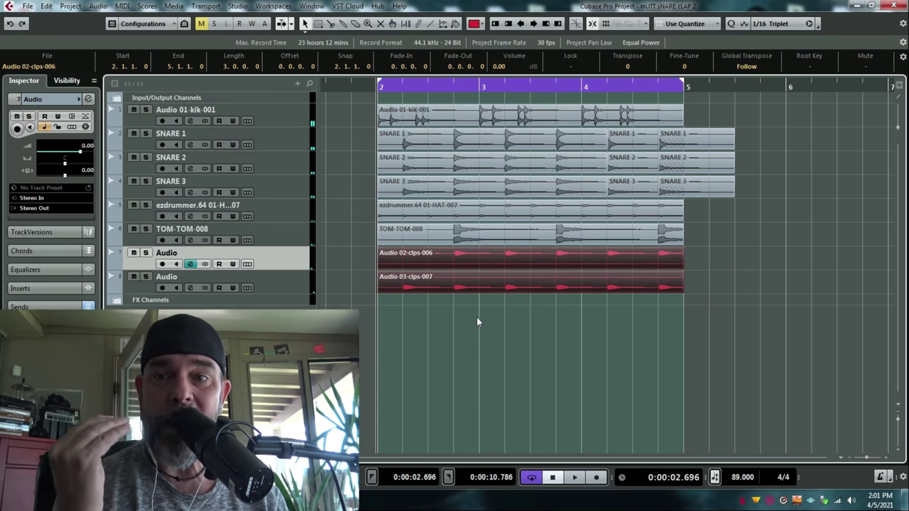
{"action": "key", "text": "F3"}
{"action": "key", "text": "space"}
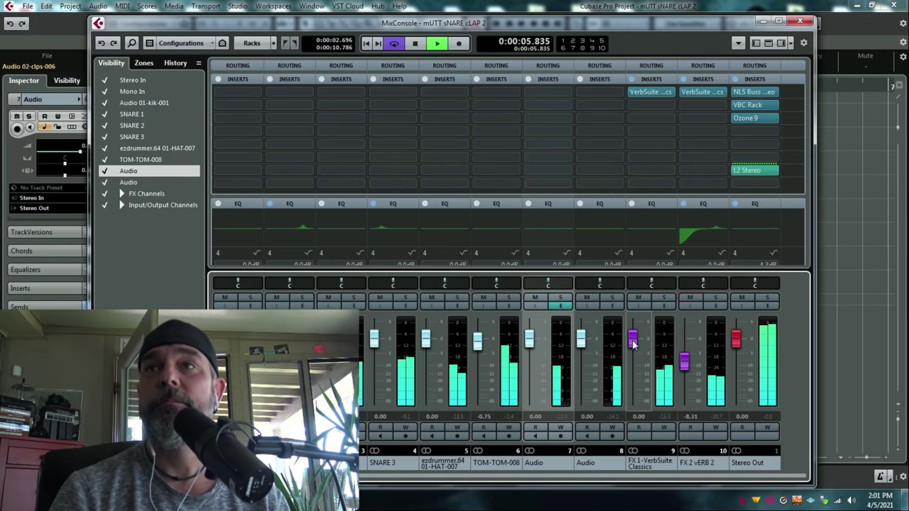
{"action": "left_click", "coordinate": [854, 356]}
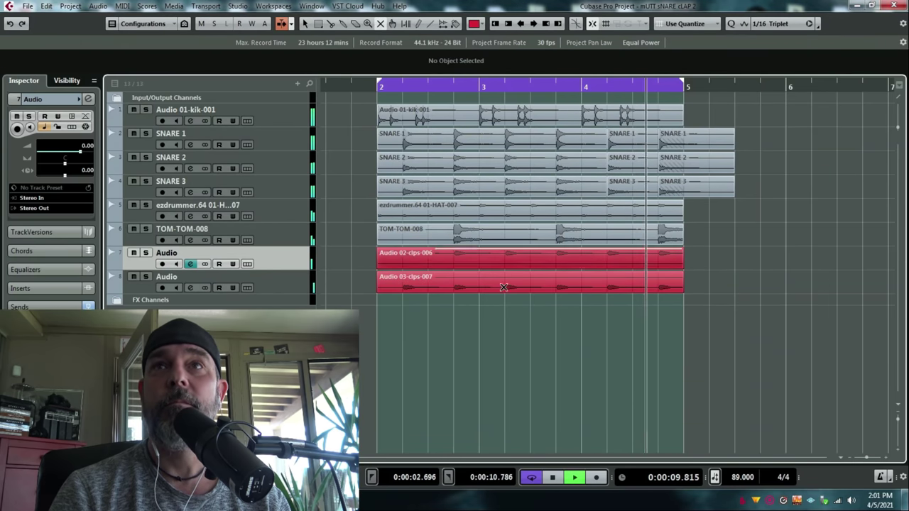
{"action": "left_click", "coordinate": [513, 255]}
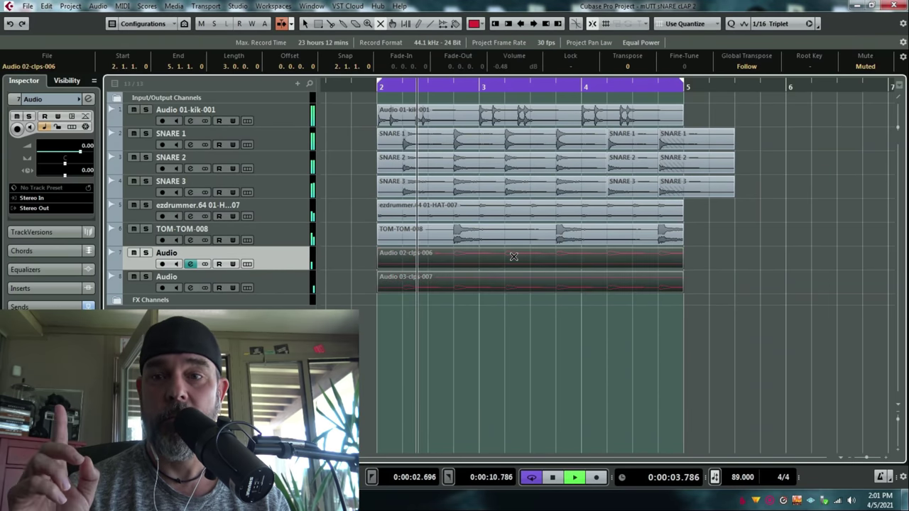
{"action": "left_click", "coordinate": [508, 262]}
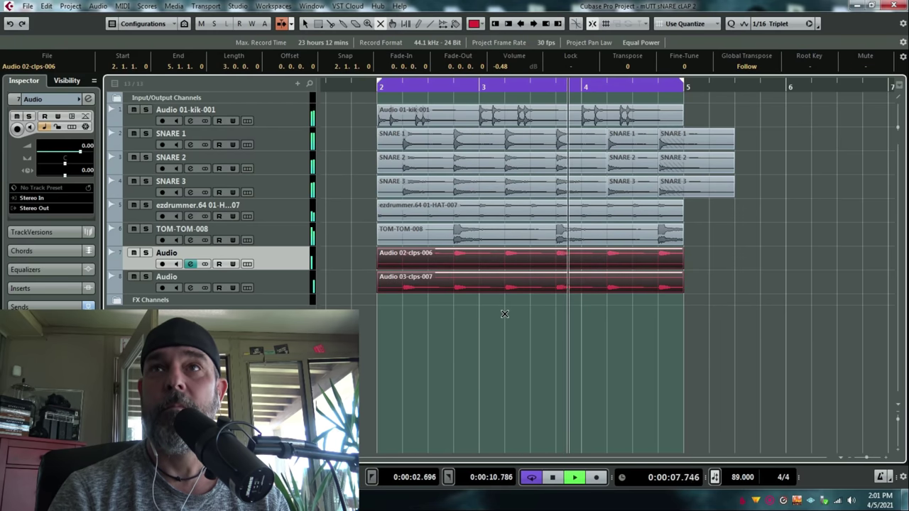
{"action": "key", "text": "shift+m"}
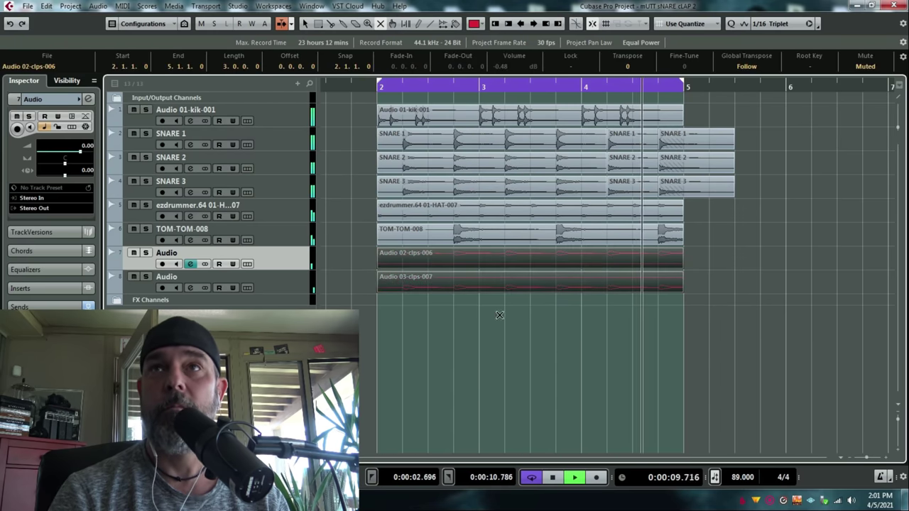
{"action": "left_click_drag", "start_coordinate": [497, 320], "coordinate": [504, 257]}
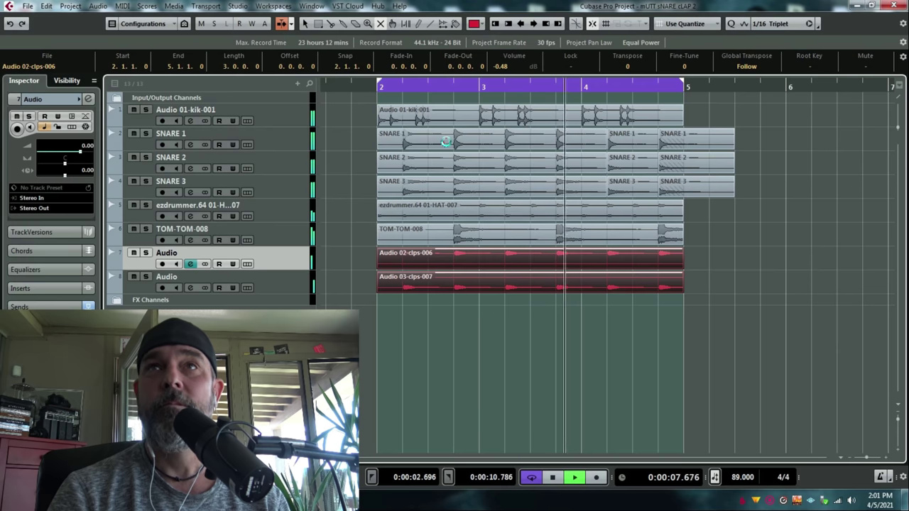
{"action": "key", "text": "space"}
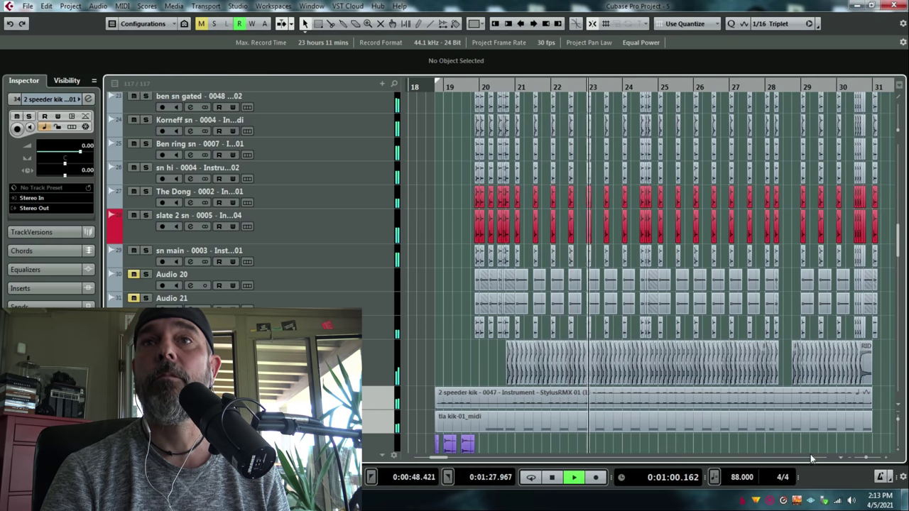
Restart the faster song from the left locator and show the MixConsole with its clap channels
{"action": "left_click_drag", "start_coordinate": [441, 458], "coordinate": [440, 461]}
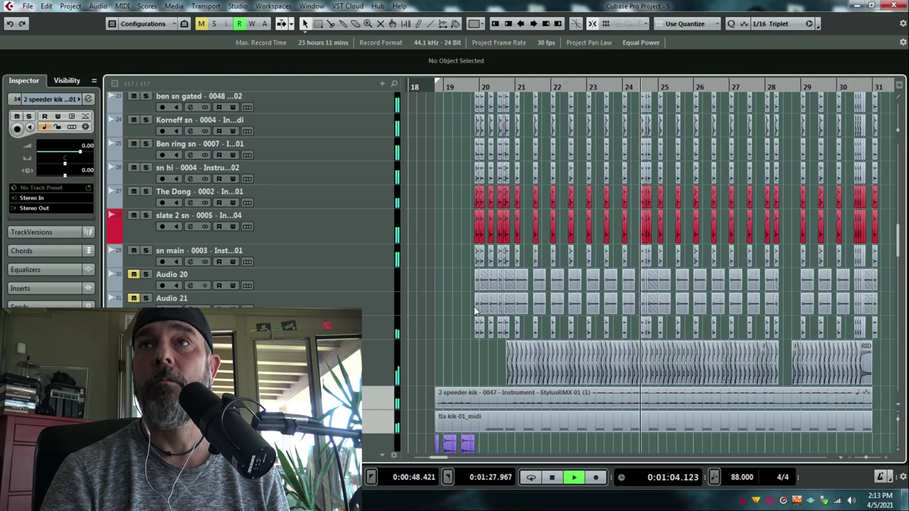
{"action": "key", "text": "space"}
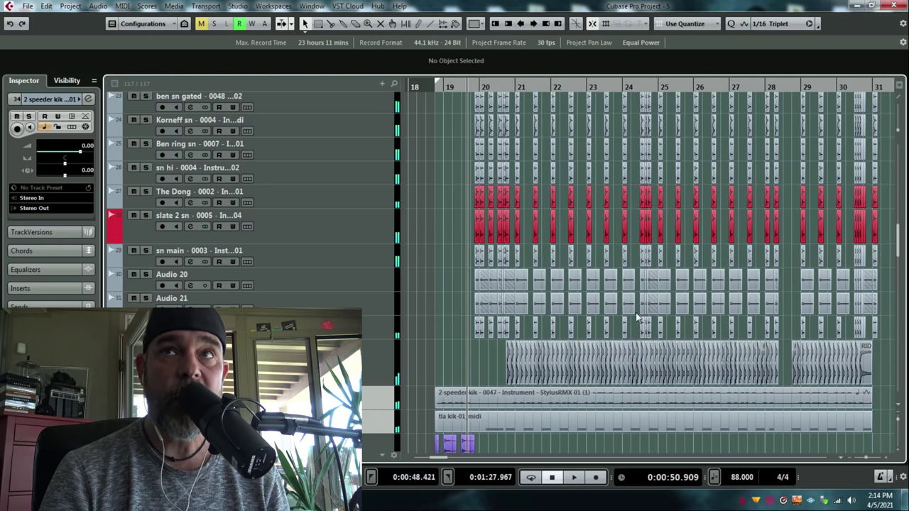
{"action": "key", "text": "space"}
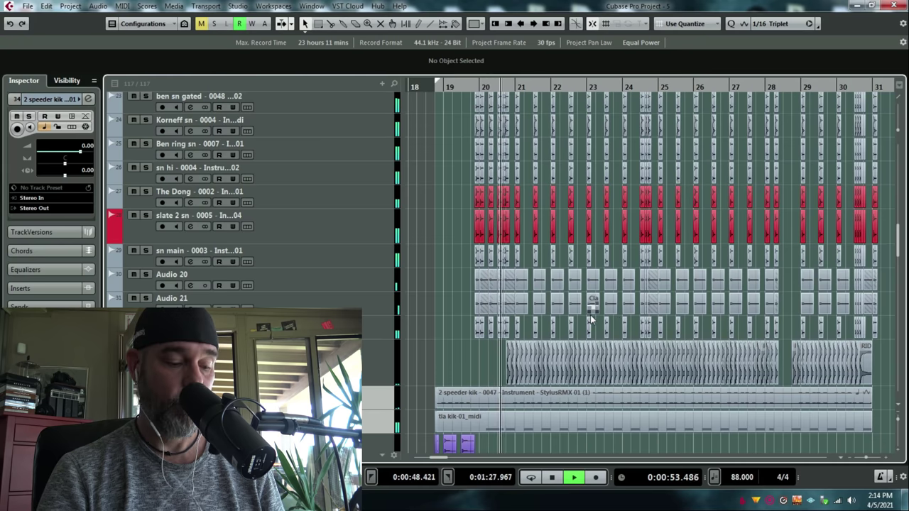
{"action": "key", "text": "F3"}
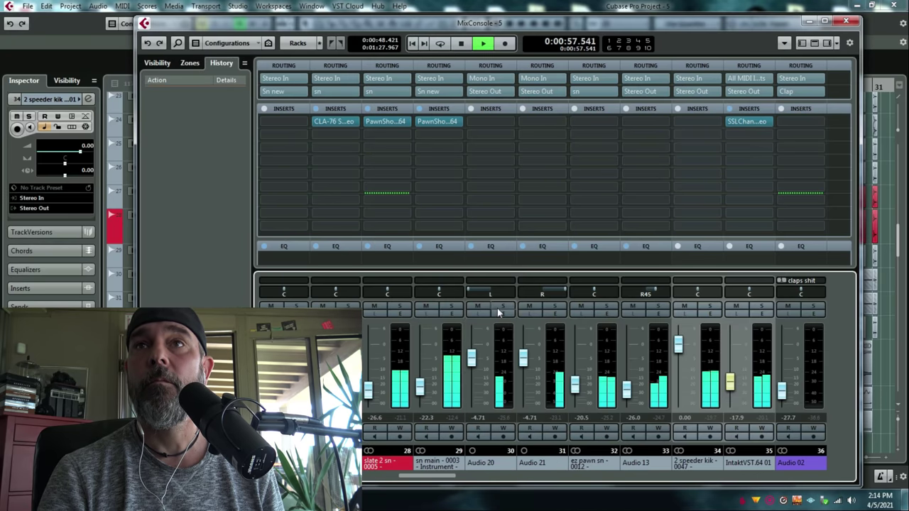
Set both the Audio 20 and Audio 21 clap faders to -2.25 dB
{"action": "left_click_drag", "start_coordinate": [473, 362], "coordinate": [527, 354]}
{"action": "left_click", "coordinate": [469, 366]}
{"action": "left_click_drag", "start_coordinate": [469, 366], "coordinate": [469, 363]}
{"action": "left_click", "coordinate": [523, 359]}
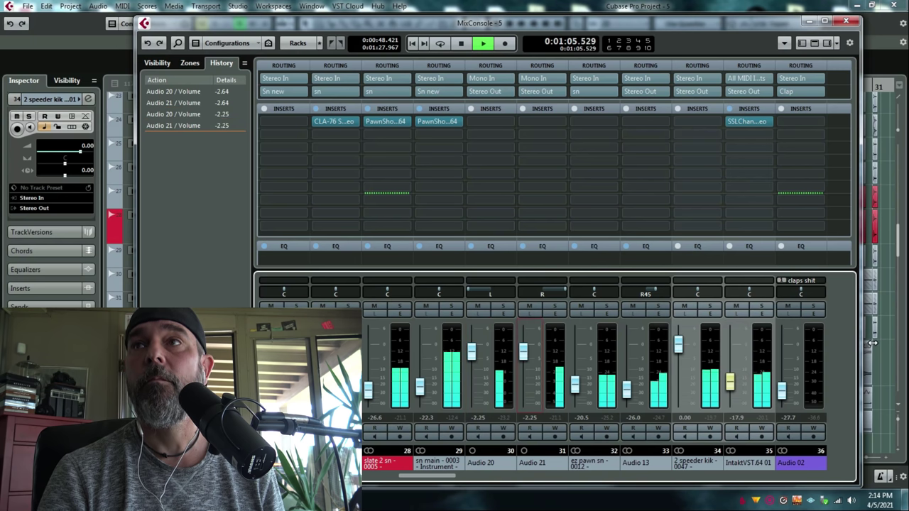
Close the MixConsole and mute the clap events across the Audio 20 and Audio 21 lanes
{"action": "key", "text": "F3"}
{"action": "left_click", "coordinate": [380, 24]}
{"action": "left_click_drag", "start_coordinate": [444, 270], "coordinate": [506, 287]}
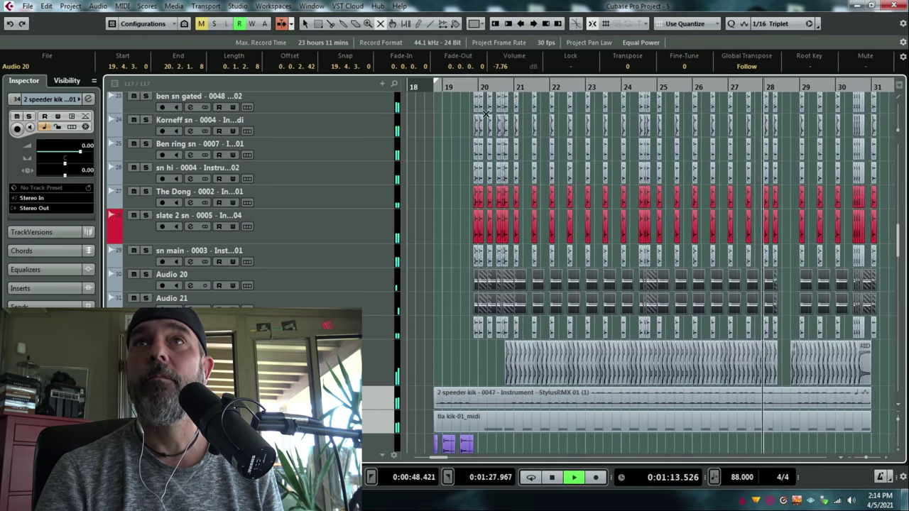
{"action": "left_click", "coordinate": [480, 87]}
{"action": "key", "text": "space"}
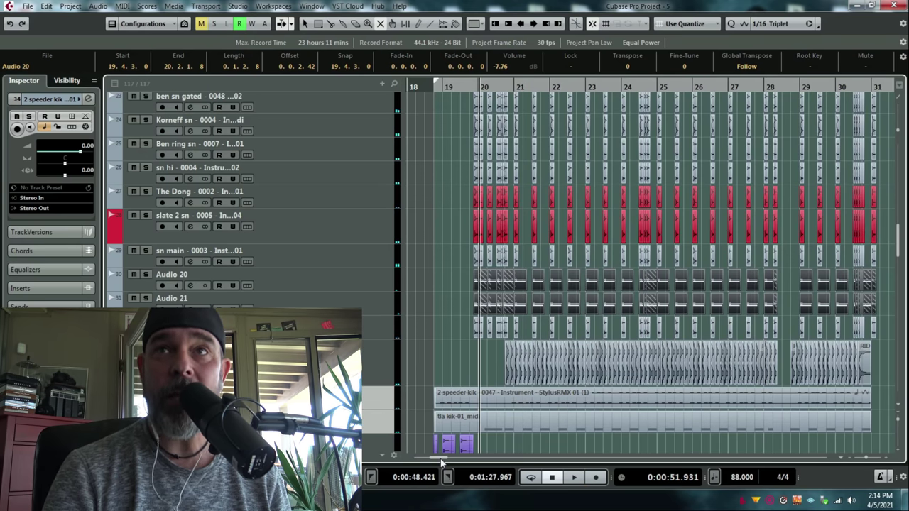
{"action": "scroll", "coordinate": [440, 458], "scroll_direction": "right", "scroll_amount": 1}
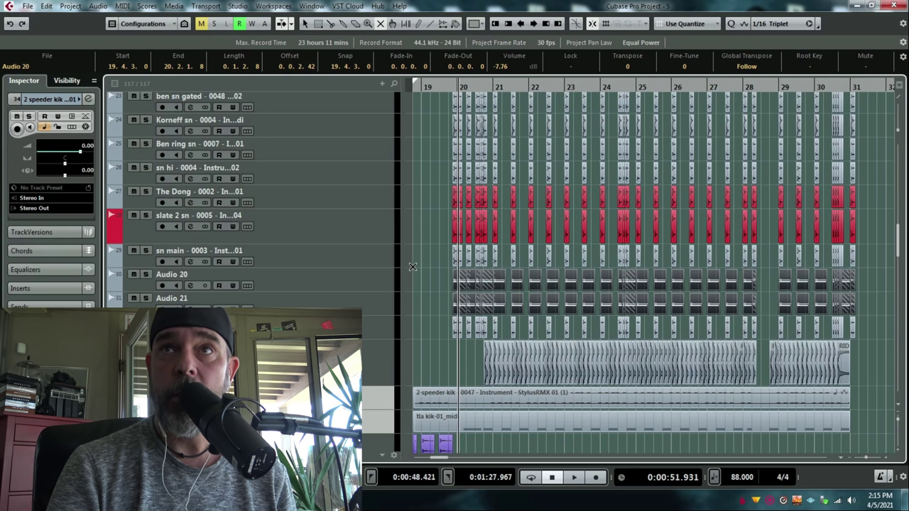
{"action": "left_click_drag", "start_coordinate": [418, 278], "coordinate": [872, 306]}
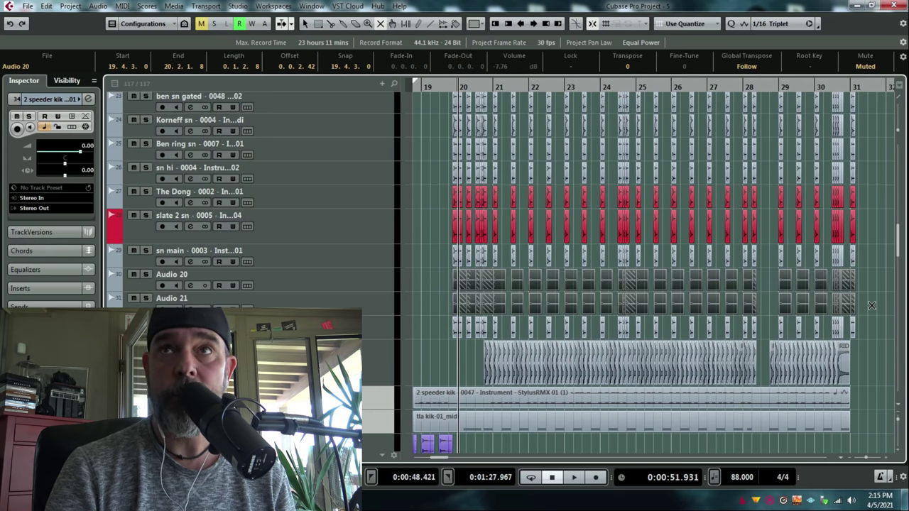
{"action": "left_click_drag", "start_coordinate": [872, 305], "coordinate": [432, 282]}
{"action": "scroll", "coordinate": [640, 422], "scroll_direction": "right", "scroll_amount": 4}
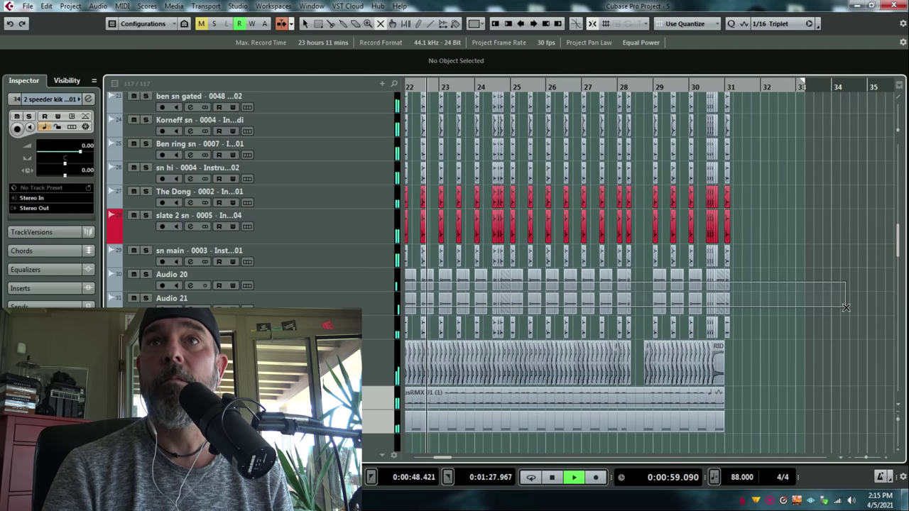
{"action": "key", "text": "shift+m"}
{"action": "scroll", "coordinate": [441, 281], "scroll_direction": "left", "scroll_amount": 3}
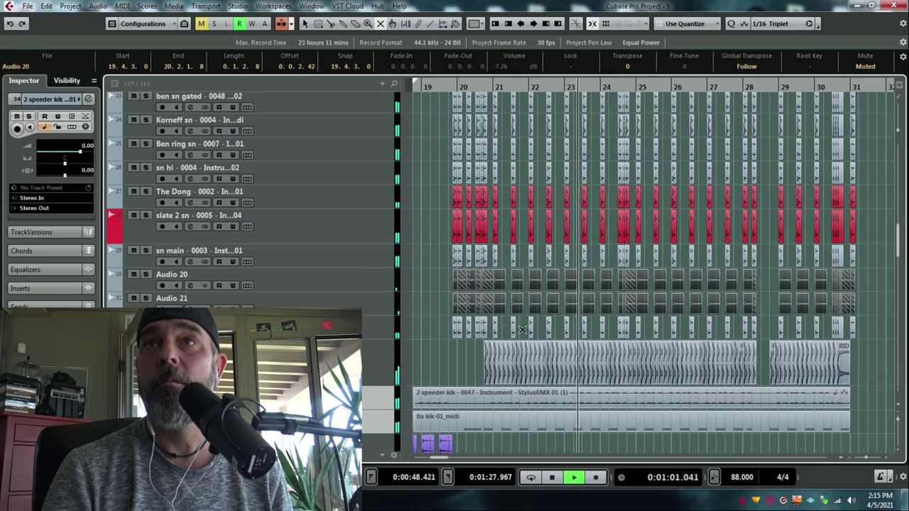
{"action": "left_click_drag", "start_coordinate": [441, 281], "coordinate": [859, 317]}
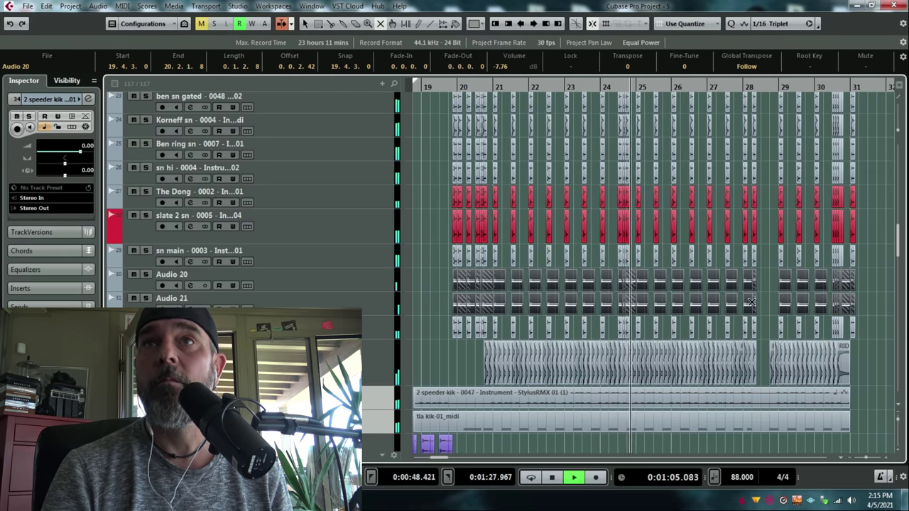
{"action": "mouse_move", "coordinate": [430, 280]}
{"action": "left_mouse_down"}
{"action": "mouse_move", "coordinate": [857, 307]}
{"action": "mouse_move", "coordinate": [517, 293]}
{"action": "mouse_move", "coordinate": [433, 283]}
{"action": "mouse_move", "coordinate": [880, 307]}
{"action": "mouse_move", "coordinate": [443, 282]}
{"action": "left_mouse_up"}
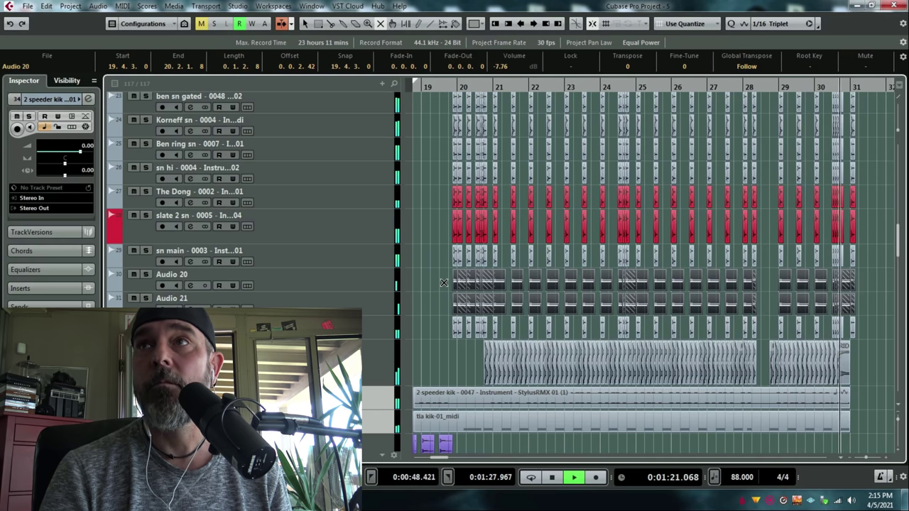
{"action": "key", "text": "space"}
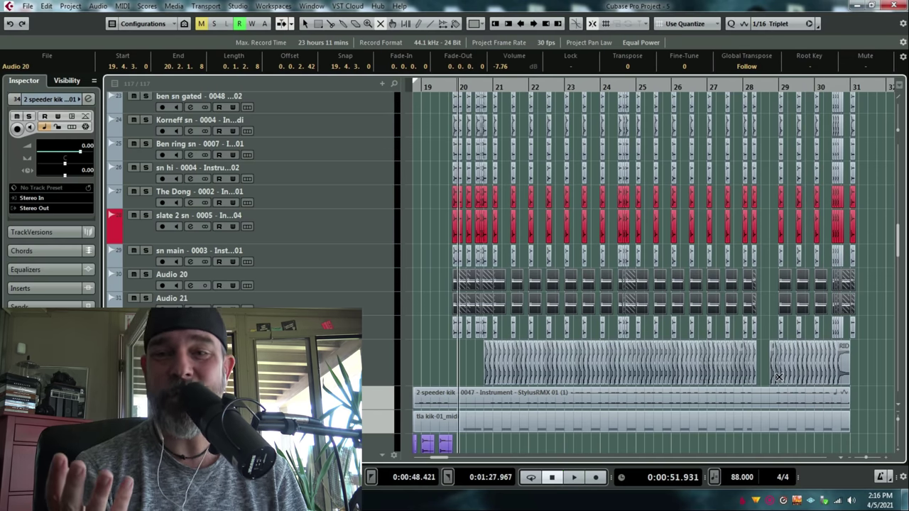